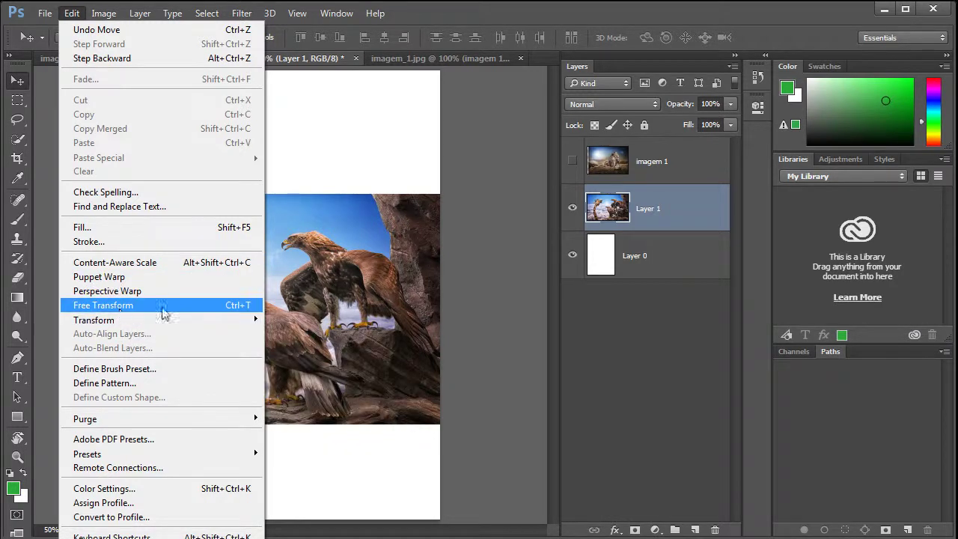
Step: Try scaling Layer 1 down from its corners with Free Transform, to about 77%, and cancel the transform
{"action": "left_click", "coordinate": [445, 7]}
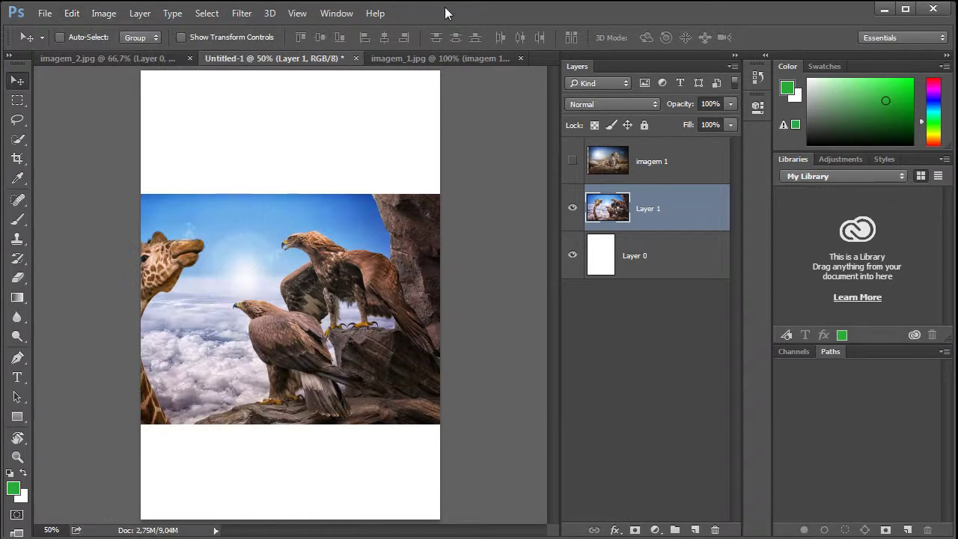
{"action": "key", "text": "ctrl+t"}
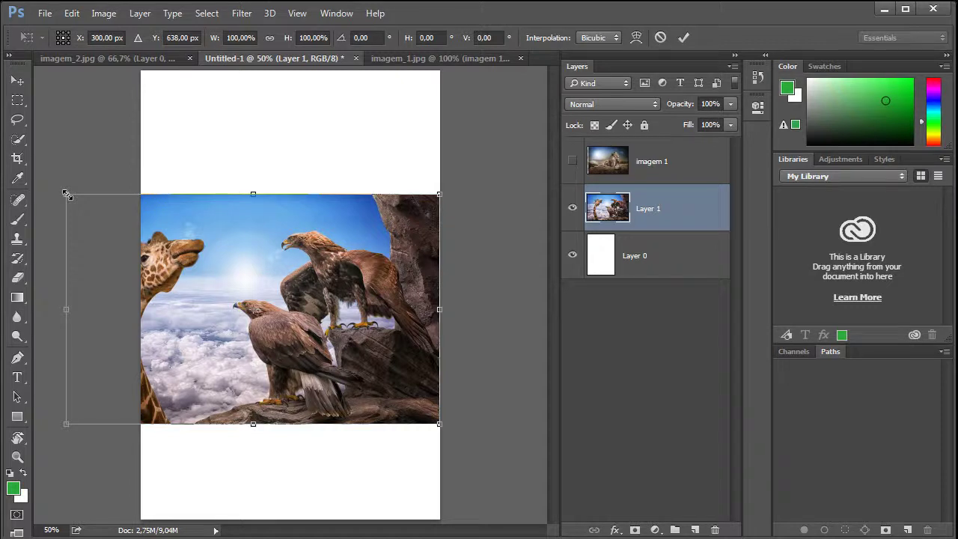
{"action": "left_click_drag", "start_coordinate": [65, 194], "coordinate": [175, 215]}
{"action": "key", "text": "ctrl+z"}
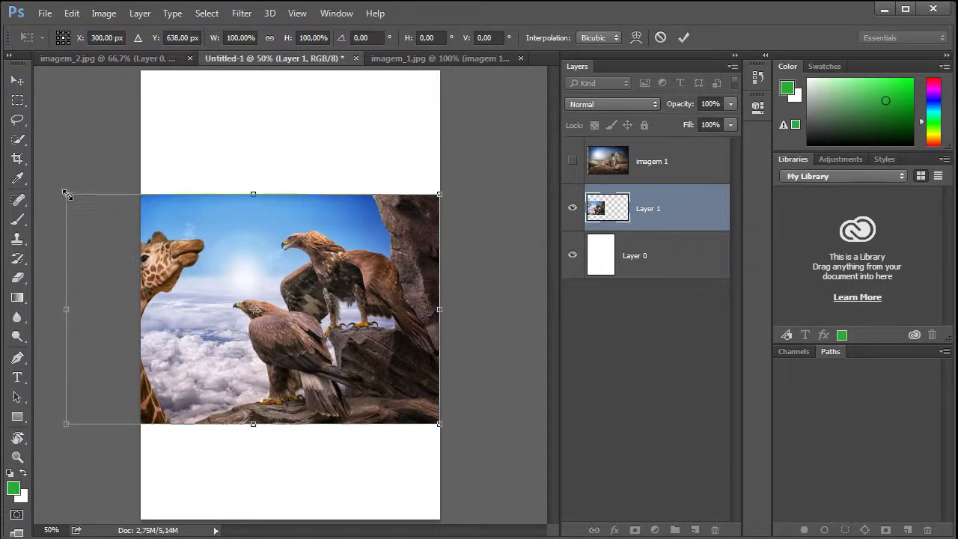
{"action": "left_click_drag", "start_coordinate": [67, 194], "coordinate": [86, 206]}
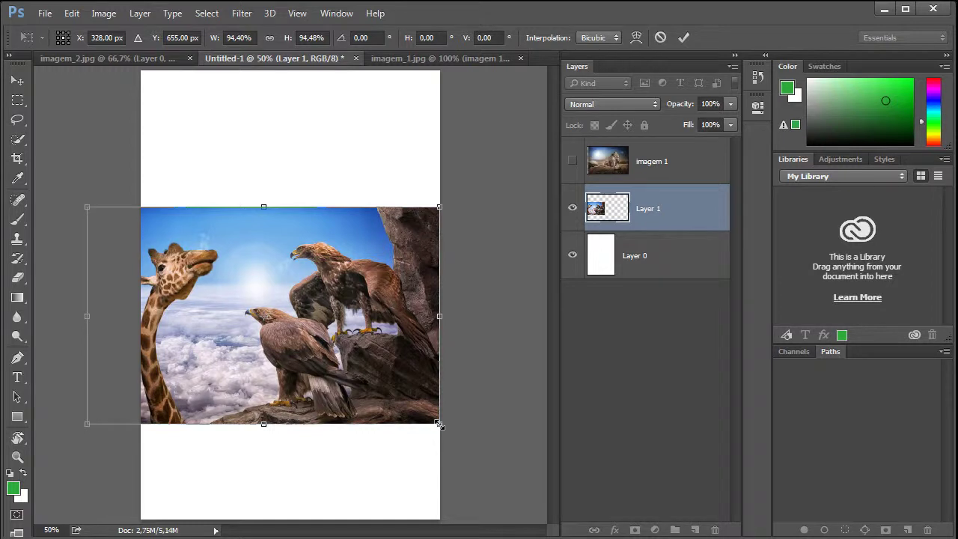
{"action": "left_click_drag", "start_coordinate": [439, 424], "coordinate": [394, 353]}
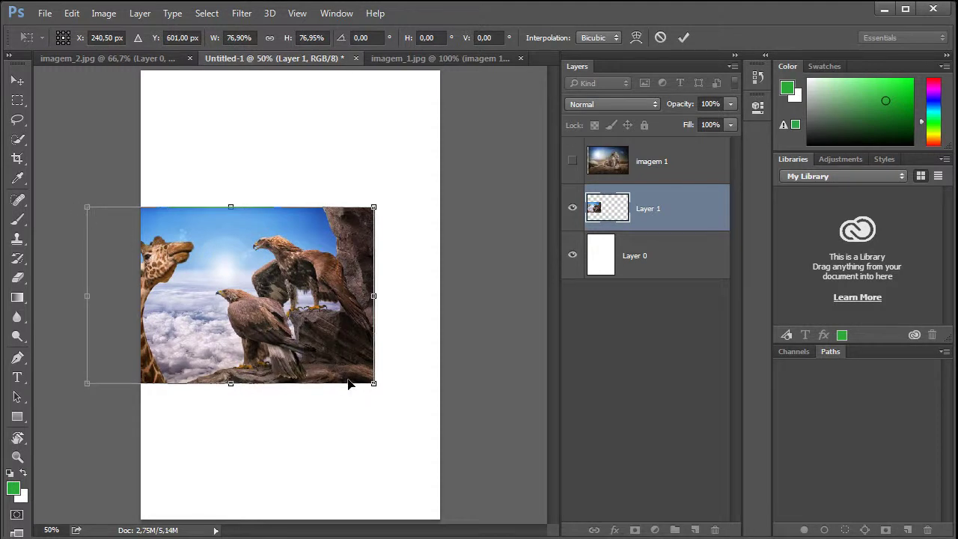
{"action": "left_click_drag", "start_coordinate": [374, 384], "coordinate": [307, 323]}
{"action": "key", "text": "Escape"}
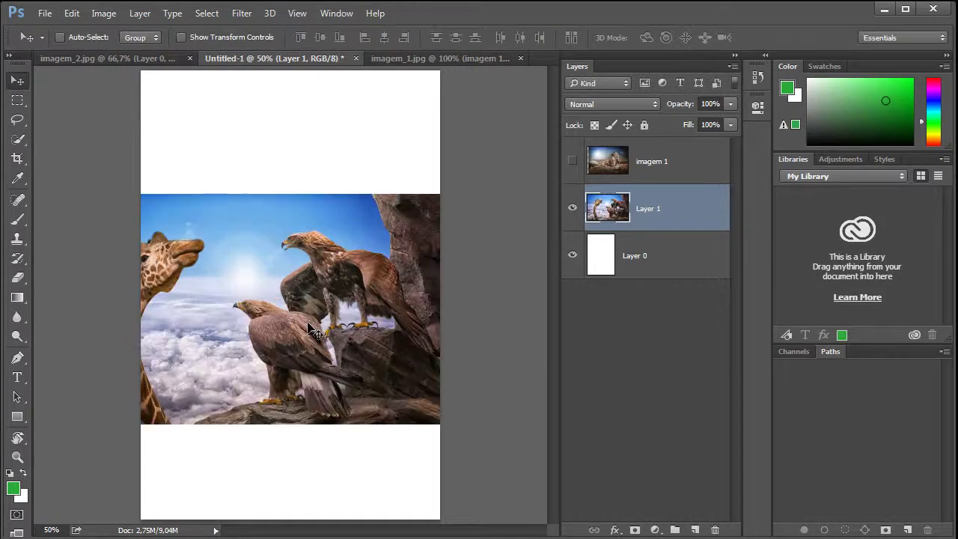
Step: Try moving Layer 1's transform reference point up to about X 298 px, Y 436 px and close Free Transform
{"action": "key", "text": "ctrl"}
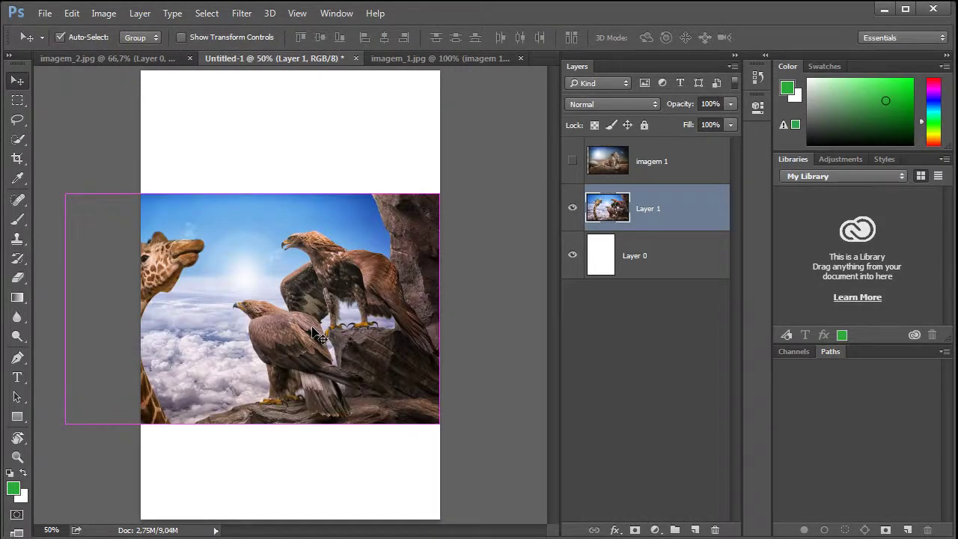
{"action": "key", "text": "ctrl+t"}
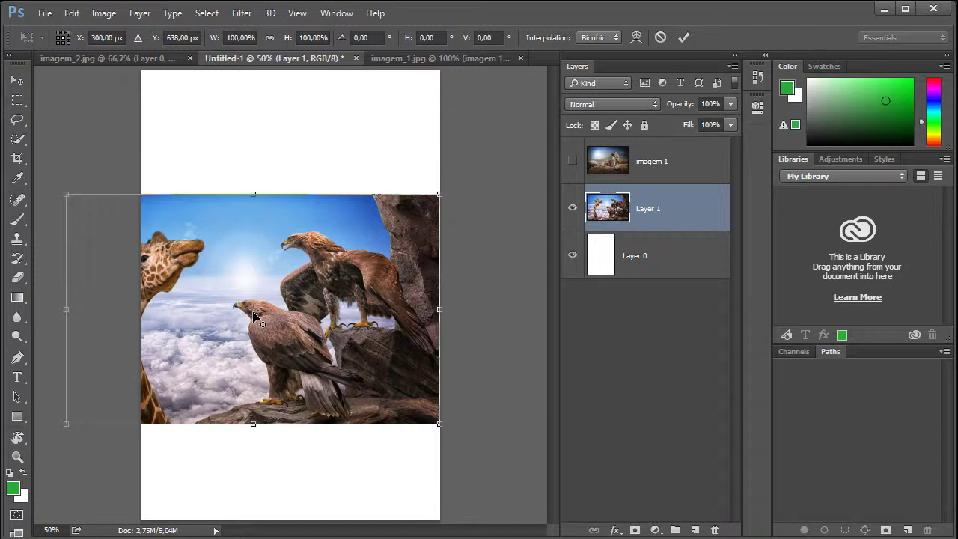
{"action": "left_click_drag", "start_coordinate": [255, 316], "coordinate": [253, 235]}
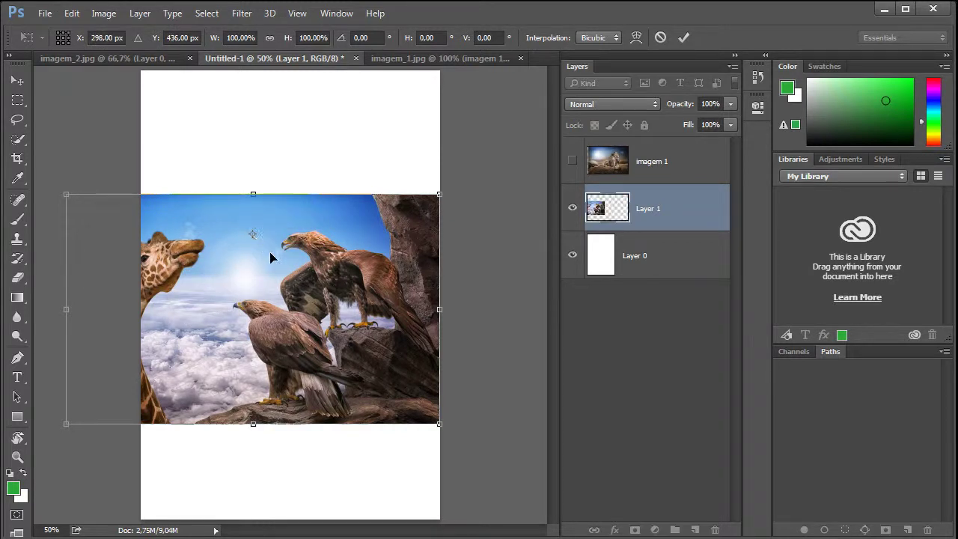
{"action": "key", "text": "Return"}
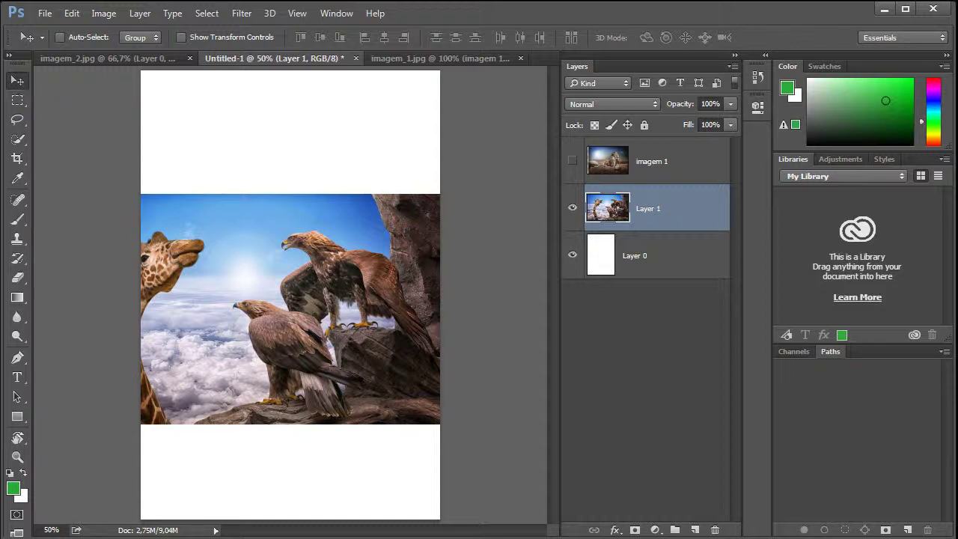
Step: Activate the Move tool and turn on its transform controls for Layer 1
{"action": "left_click", "coordinate": [18, 100]}
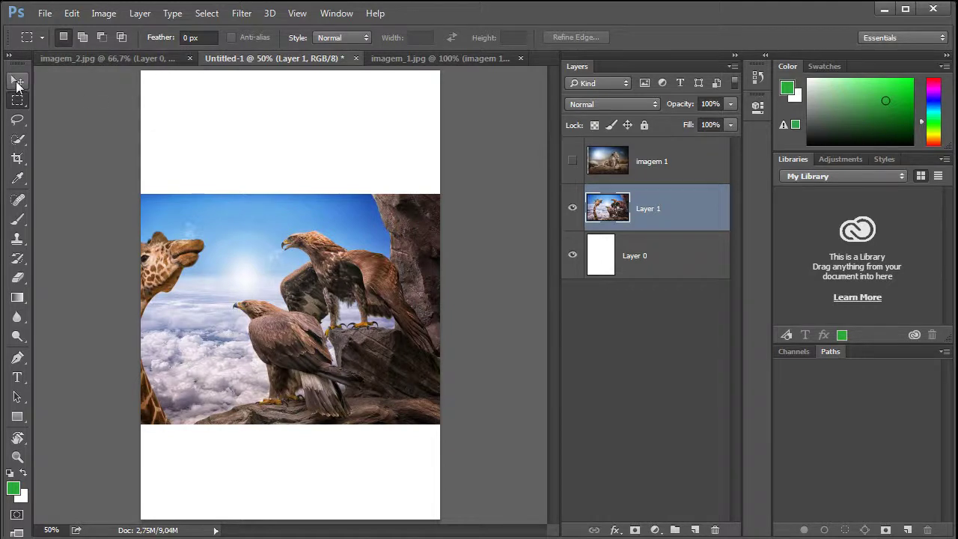
{"action": "left_click", "coordinate": [16, 81]}
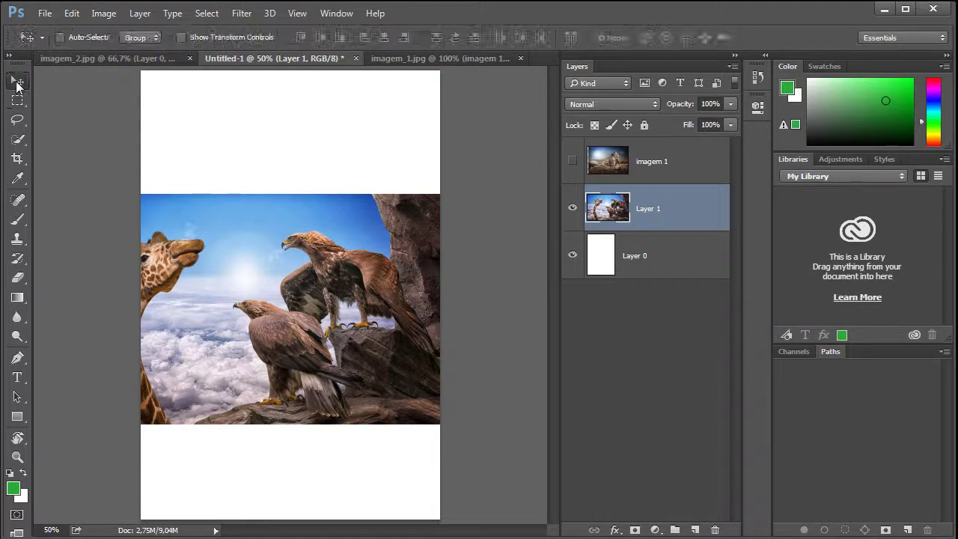
{"action": "left_click", "coordinate": [181, 38]}
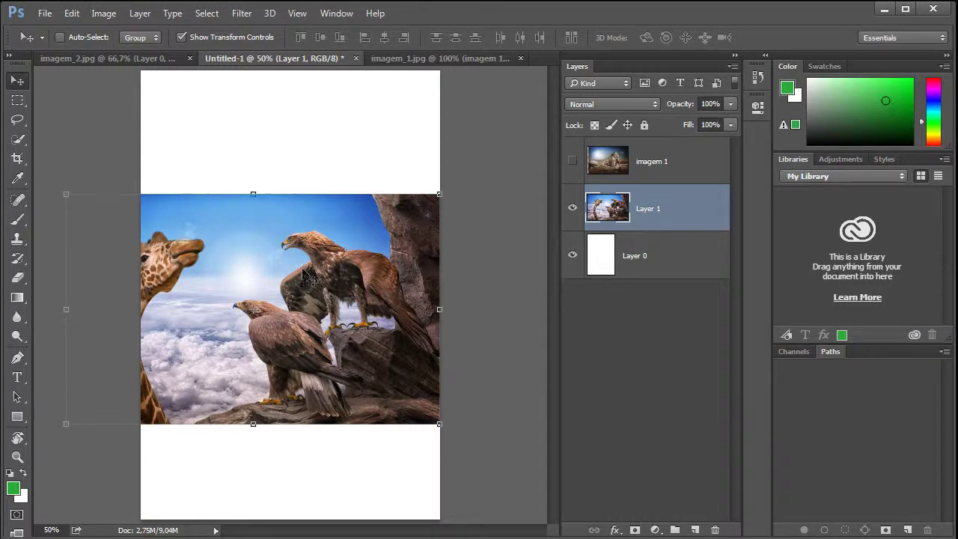
Step: Scale Layer 1 to about 58% in proportion and move it to about X 400.5 px, Y 600.5 px on the canvas
{"action": "left_click", "coordinate": [66, 194]}
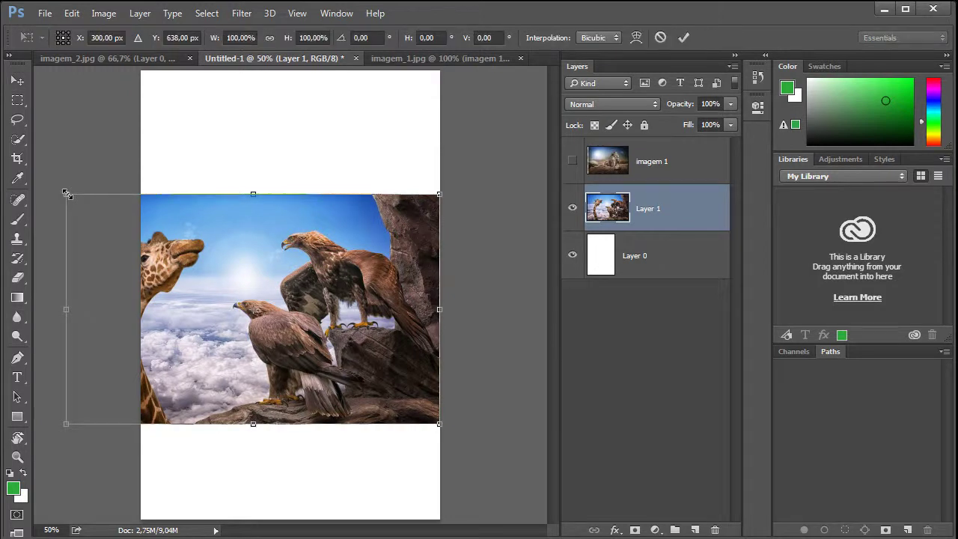
{"action": "left_click_drag", "start_coordinate": [66, 194], "coordinate": [241, 262]}
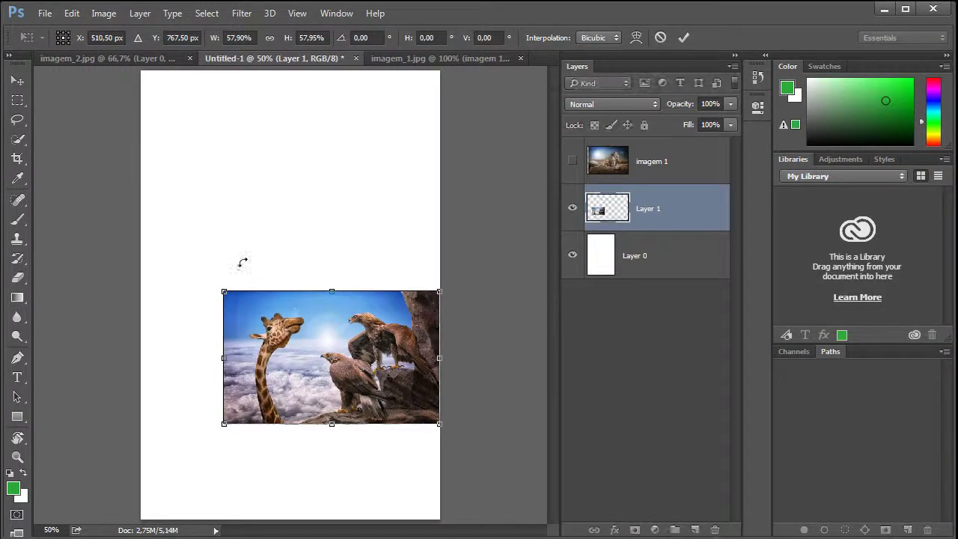
{"action": "left_click_drag", "start_coordinate": [333, 338], "coordinate": [294, 274]}
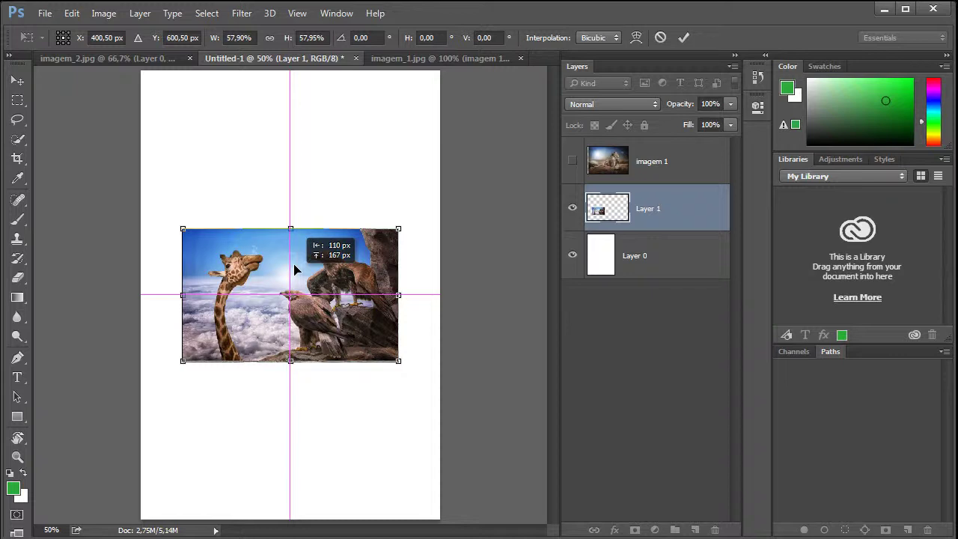
{"action": "left_click_drag", "start_coordinate": [295, 271], "coordinate": [295, 271]}
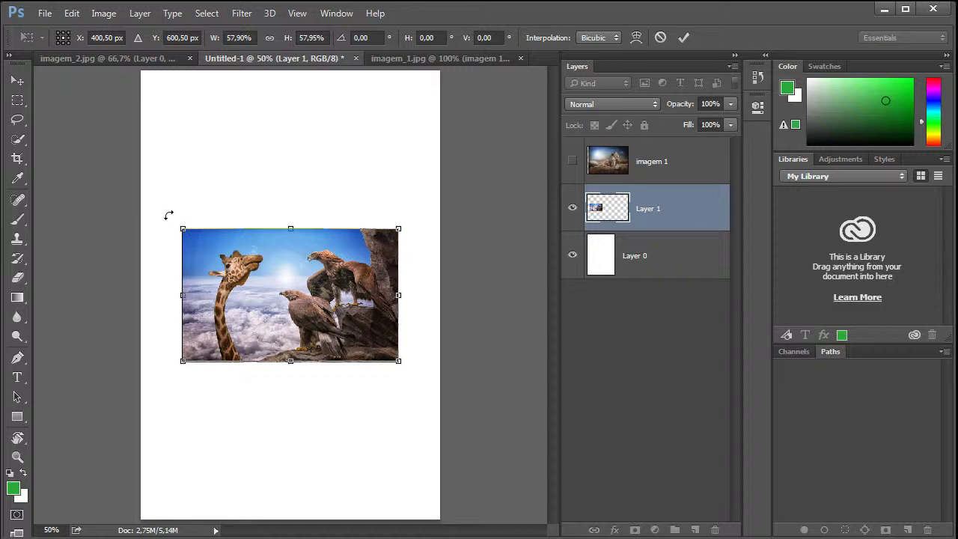
Step: Try rotating Layer 1 with its transform reference point moved off-centre, and undo the rotation
{"action": "left_click_drag", "start_coordinate": [170, 217], "coordinate": [206, 250]}
{"action": "left_click_drag", "start_coordinate": [288, 301], "coordinate": [208, 256]}
{"action": "left_click_drag", "start_coordinate": [167, 215], "coordinate": [275, 298]}
{"action": "key", "text": "ctrl+z"}
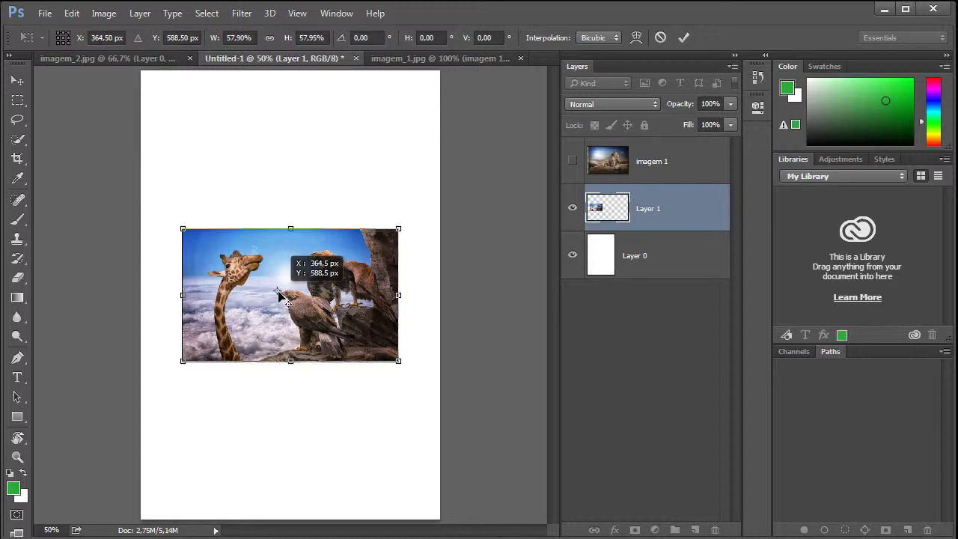
Step: Try the reference point at the image's upper-left corner, reset it to the centre, and rotate Layer 1 slightly before undoing the rotation
{"action": "left_click_drag", "start_coordinate": [283, 296], "coordinate": [207, 199]}
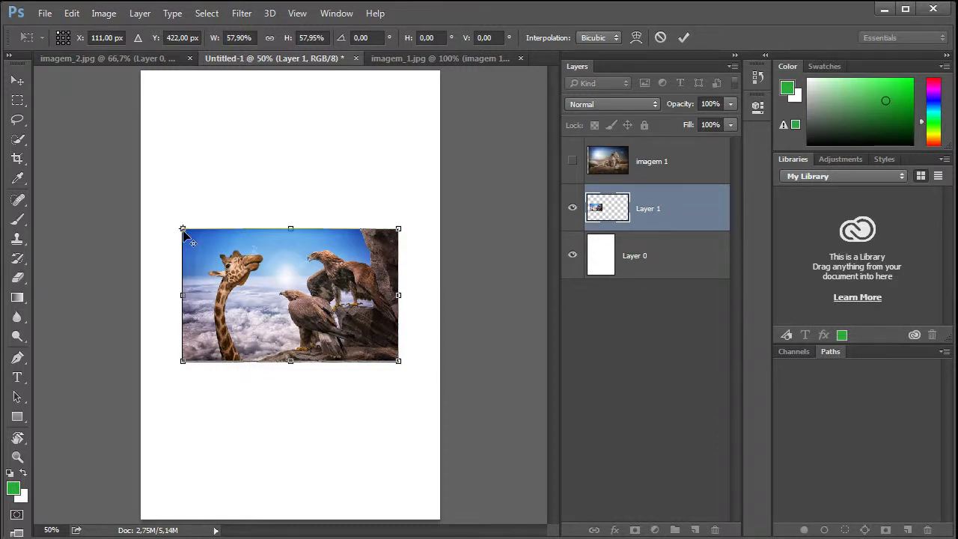
{"action": "left_click", "coordinate": [63, 37]}
{"action": "mouse_move", "coordinate": [202, 221]}
{"action": "left_mouse_down"}
{"action": "mouse_move", "coordinate": [189, 200]}
{"action": "mouse_move", "coordinate": [245, 186]}
{"action": "mouse_move", "coordinate": [361, 211]}
{"action": "mouse_move", "coordinate": [368, 335]}
{"action": "mouse_move", "coordinate": [195, 350]}
{"action": "mouse_move", "coordinate": [188, 269]}
{"action": "mouse_move", "coordinate": [219, 224]}
{"action": "left_mouse_up"}
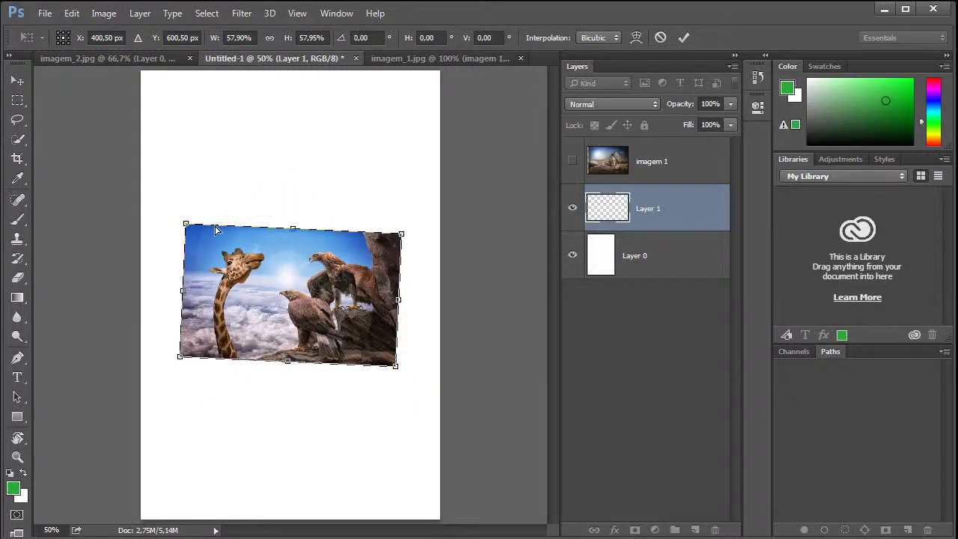
{"action": "key", "text": "ctrl+z"}
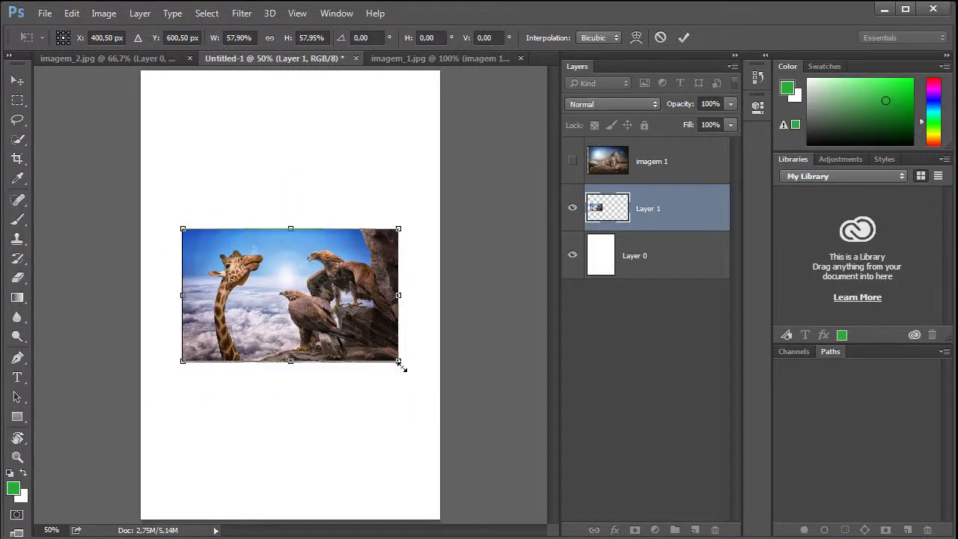
Step: Try rotating Layer 1 about its lower-right corner, undo the rotation and set the reference point back to the centre
{"action": "left_click", "coordinate": [69, 43]}
{"action": "left_click_drag", "start_coordinate": [242, 184], "coordinate": [254, 224]}
{"action": "key", "text": "ctrl+z"}
{"action": "left_click", "coordinate": [63, 37]}
Step: Try rotating Layer 1 freely to about -5° and by a constrained 15°, and return it to 0°
{"action": "mouse_move", "coordinate": [405, 219]}
{"action": "left_mouse_down"}
{"action": "mouse_move", "coordinate": [407, 229]}
{"action": "mouse_move", "coordinate": [394, 207]}
{"action": "mouse_move", "coordinate": [406, 225]}
{"action": "mouse_move", "coordinate": [361, 187]}
{"action": "mouse_move", "coordinate": [333, 180]}
{"action": "mouse_move", "coordinate": [391, 209]}
{"action": "mouse_move", "coordinate": [419, 266]}
{"action": "mouse_move", "coordinate": [424, 328]}
{"action": "mouse_move", "coordinate": [412, 251]}
{"action": "mouse_move", "coordinate": [391, 225]}
{"action": "mouse_move", "coordinate": [417, 259]}
{"action": "mouse_move", "coordinate": [391, 224]}
{"action": "left_mouse_up"}
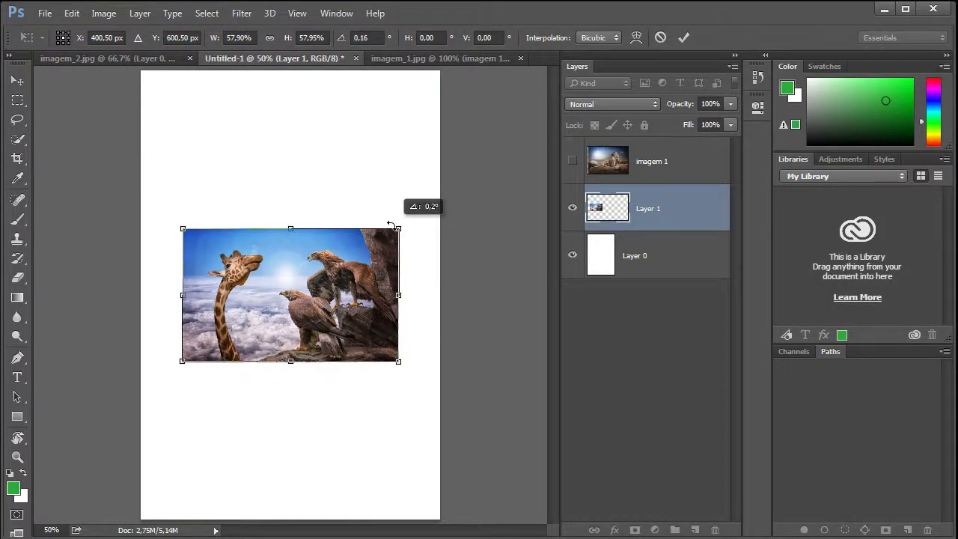
{"action": "left_click_drag", "start_coordinate": [390, 224], "coordinate": [364, 234]}
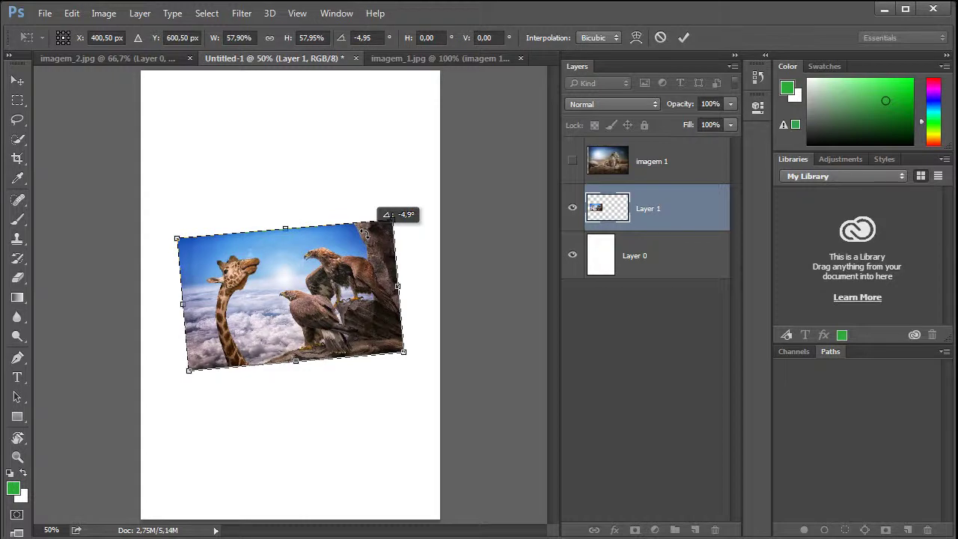
{"action": "left_click_drag", "start_coordinate": [364, 234], "coordinate": [364, 234]}
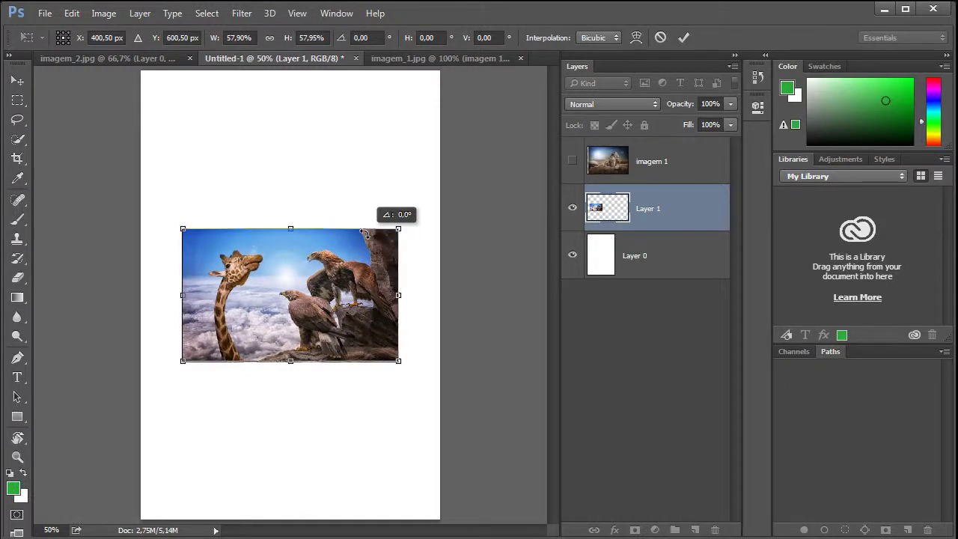
{"action": "left_click_drag", "start_coordinate": [365, 235], "coordinate": [379, 259]}
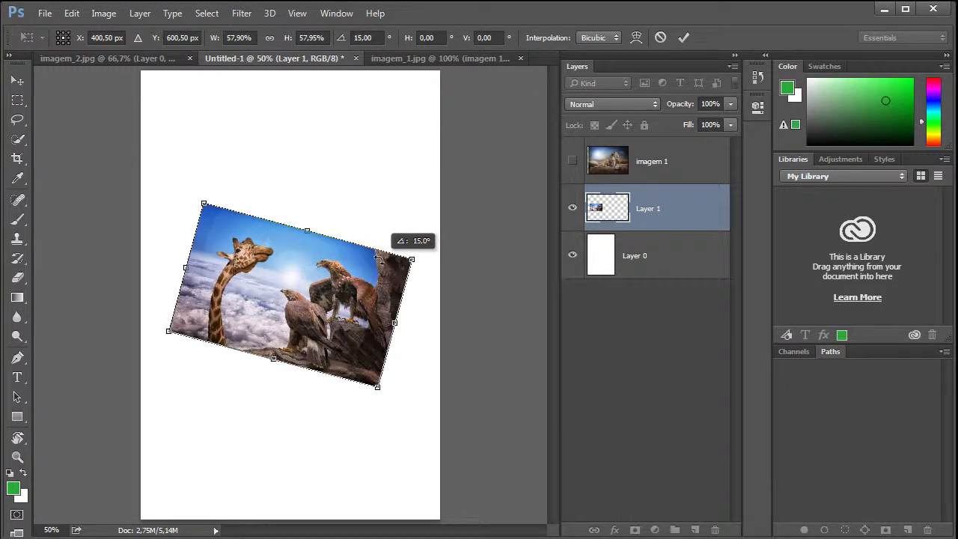
{"action": "left_click_drag", "start_coordinate": [379, 259], "coordinate": [339, 267]}
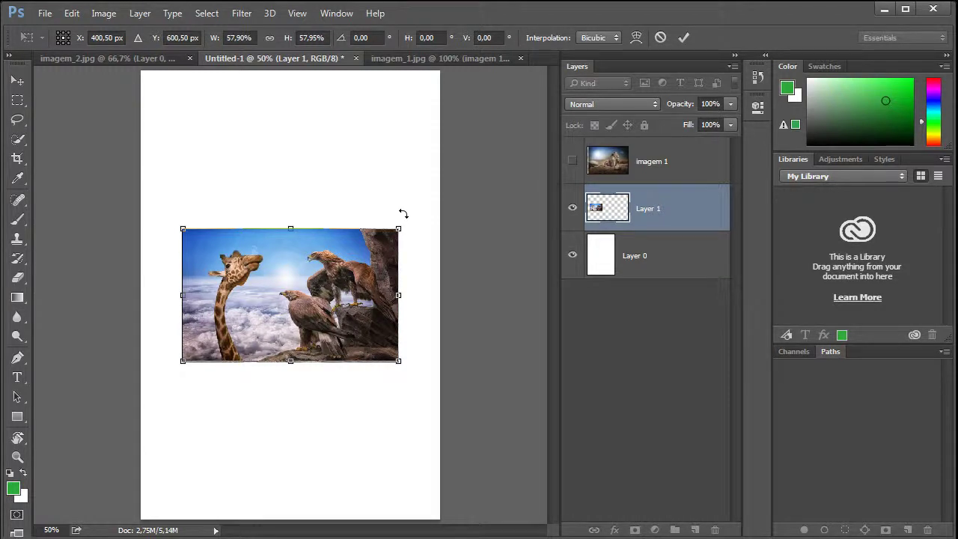
Step: Rotate Layer 1 by 180° so the image is upside down, apply the transform and deselect the layer
{"action": "left_click_drag", "start_coordinate": [407, 217], "coordinate": [252, 319]}
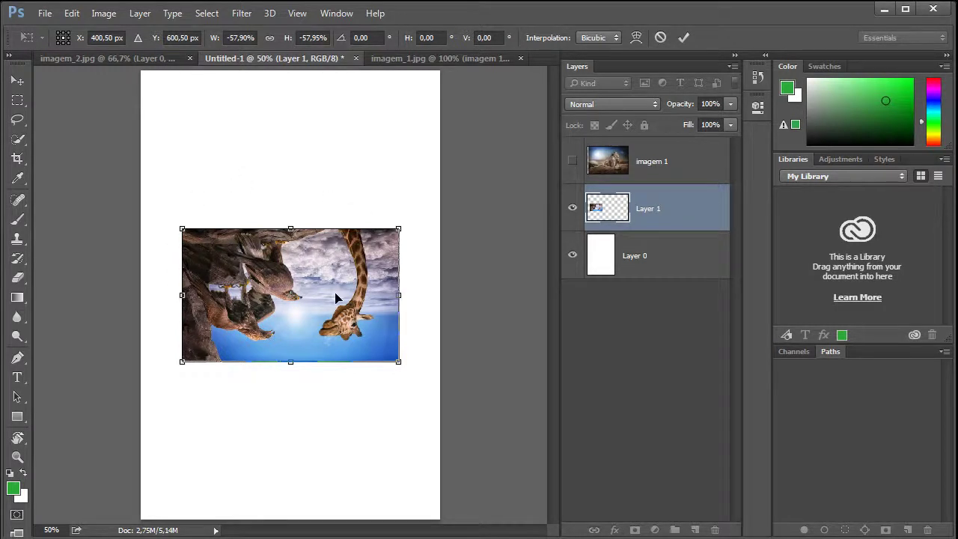
{"action": "key", "text": "Return"}
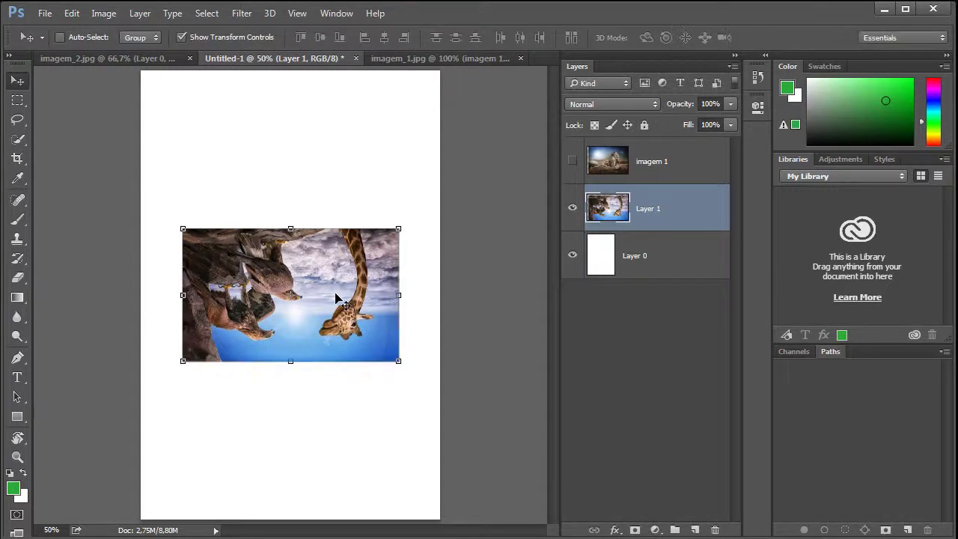
{"action": "left_click", "coordinate": [620, 308]}
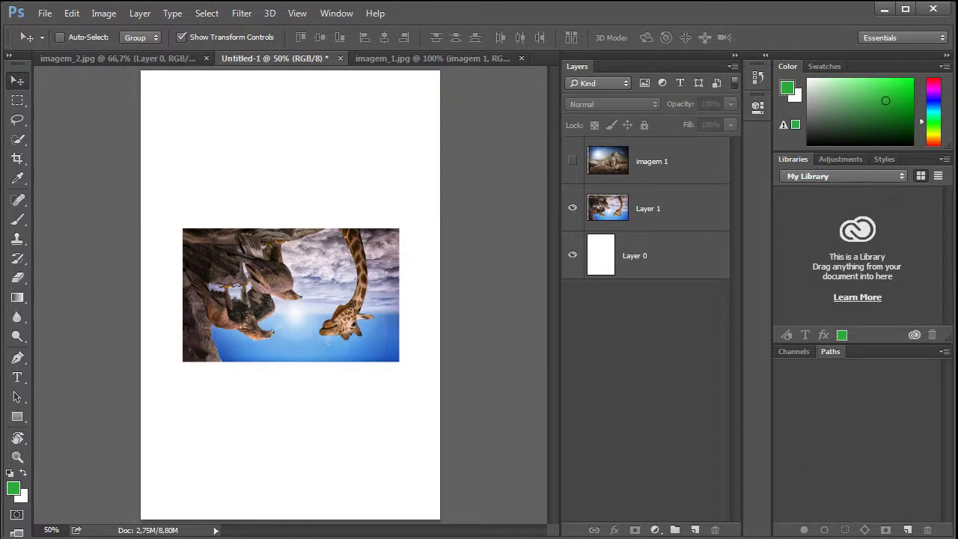